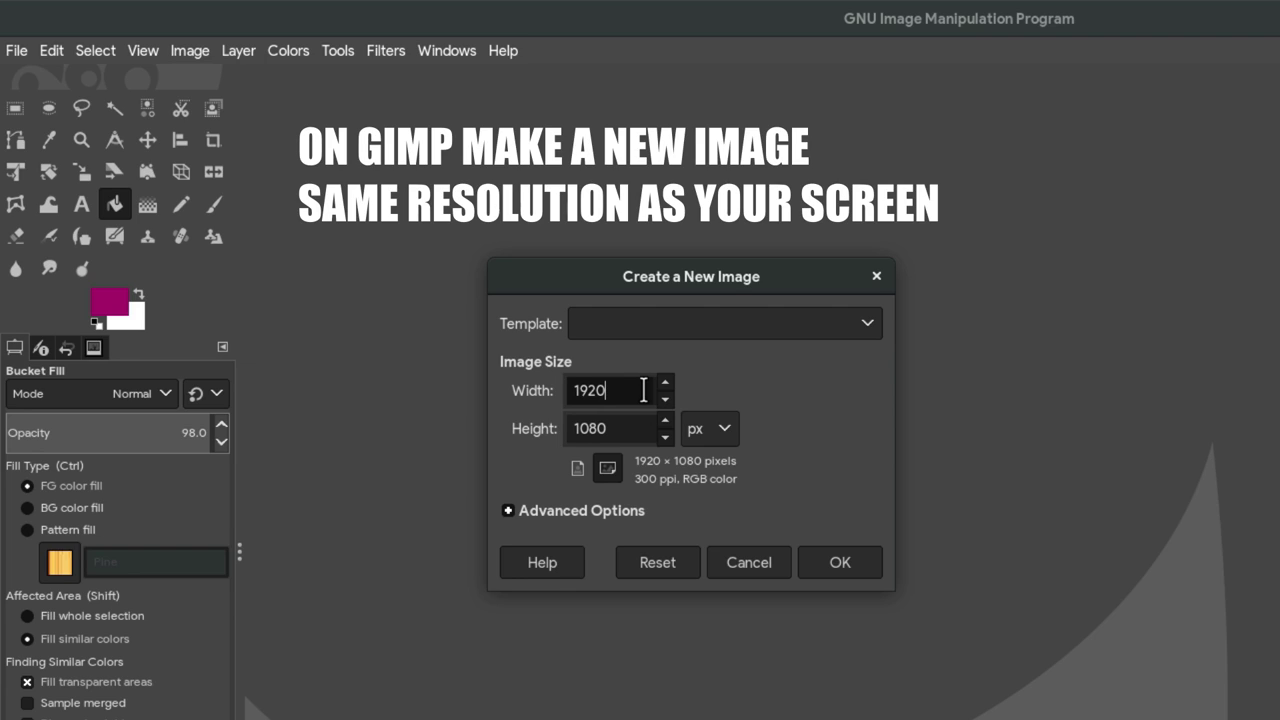
# Create a new 3840 × 2160 image, entering the height as 1080*2
pyautogui.press('BackSpace')
pyautogui.press('BackSpace')
pyautogui.press('BackSpace')
pyautogui.write('3840')
pyautogui.press('Tab')
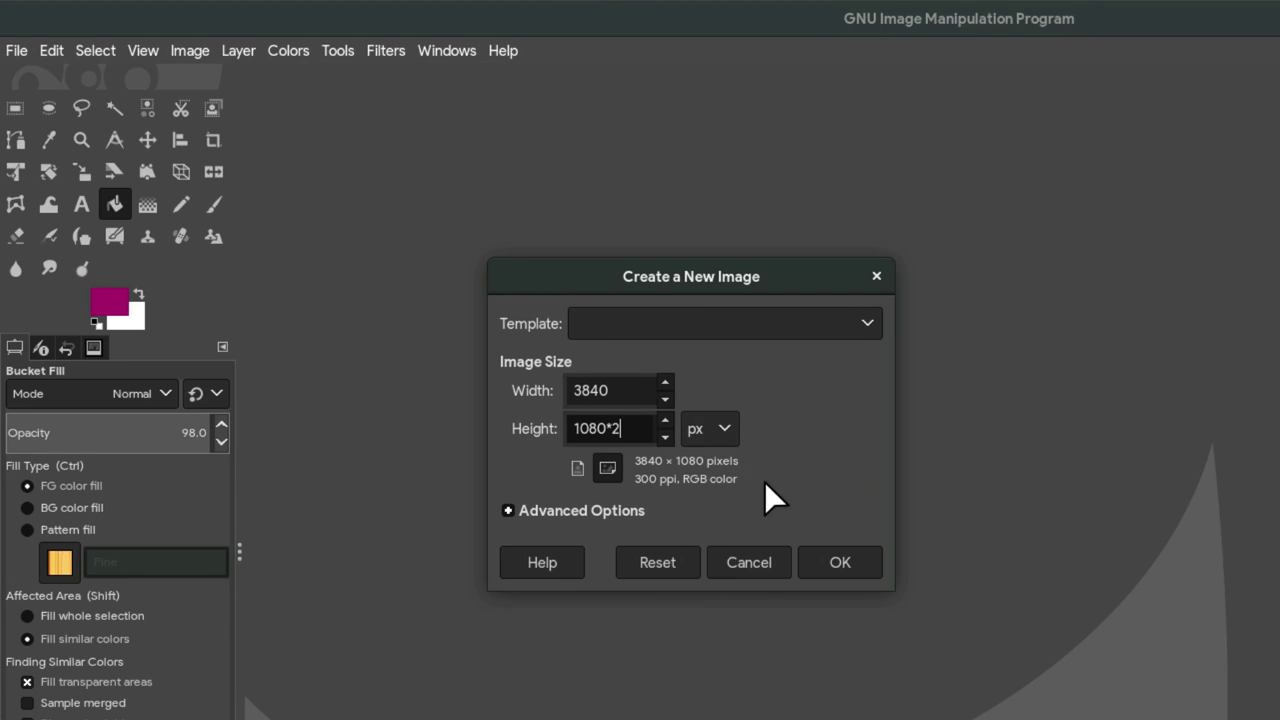
pyautogui.hotkey('shift', 'Tab')
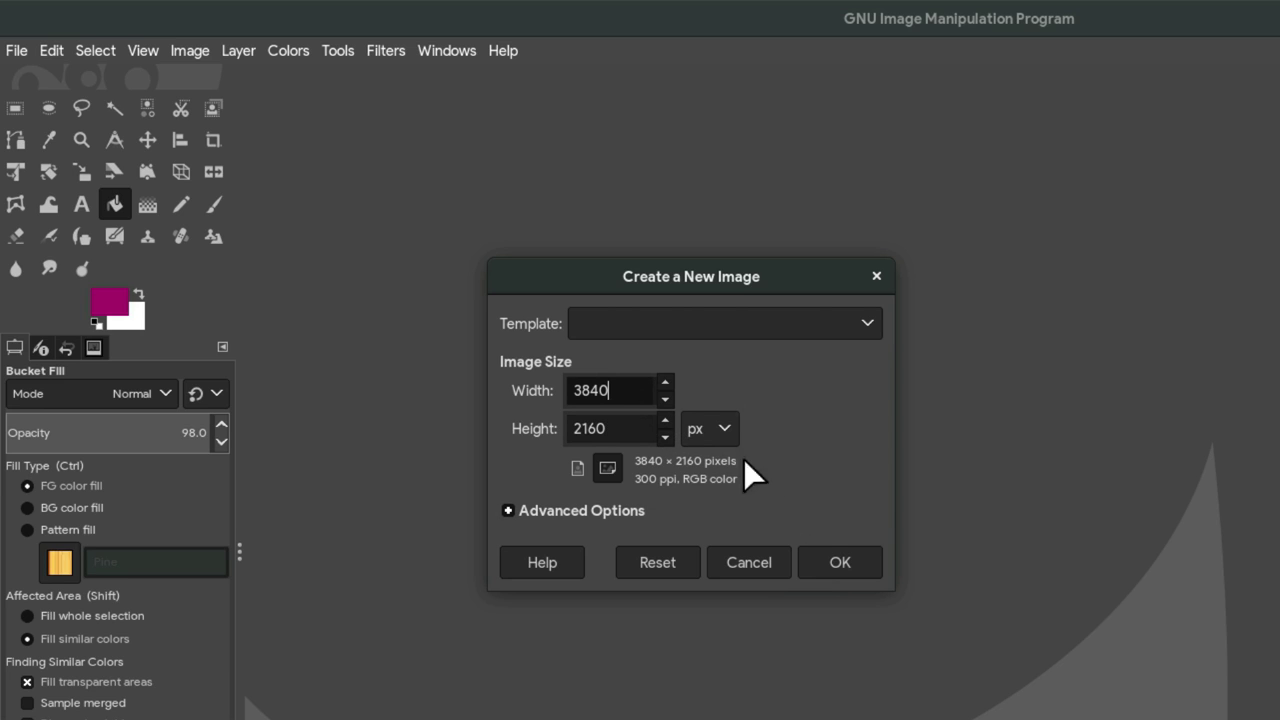
pyautogui.click(848, 545)
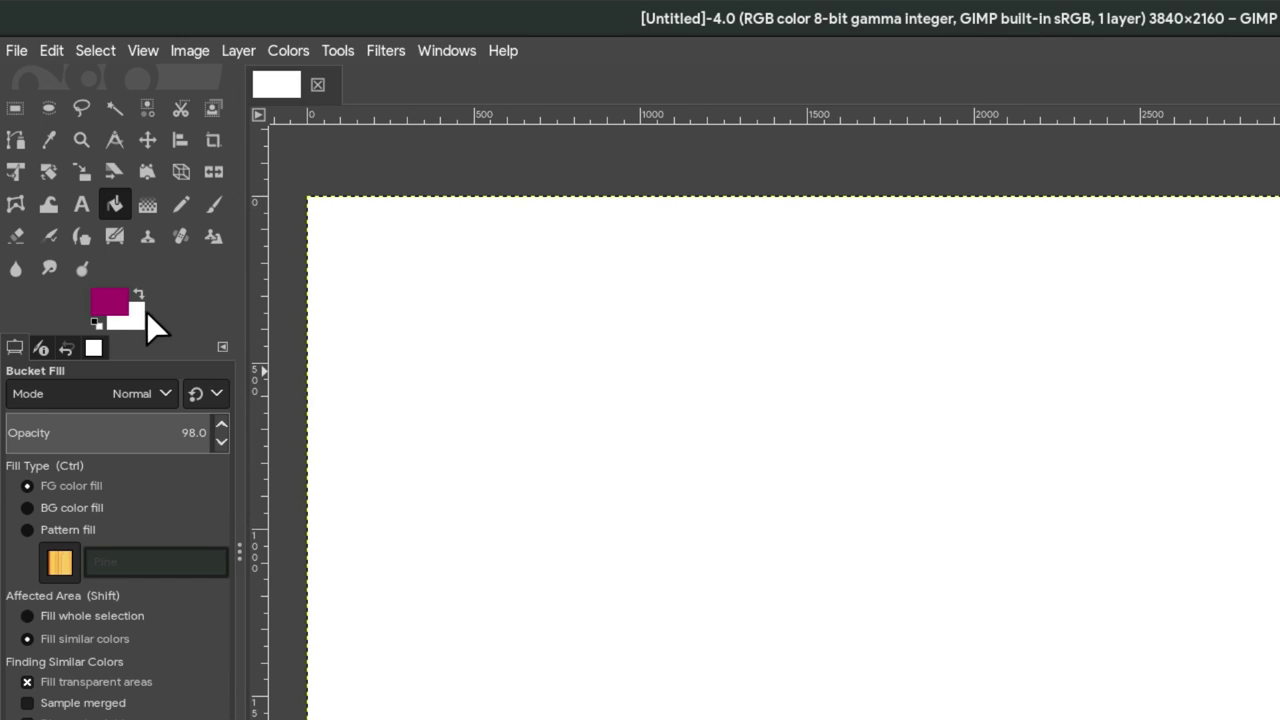
# Set the foreground colour to green (1bc16b) and bucket-fill the whole canvas with it
pyautogui.click(115, 306)
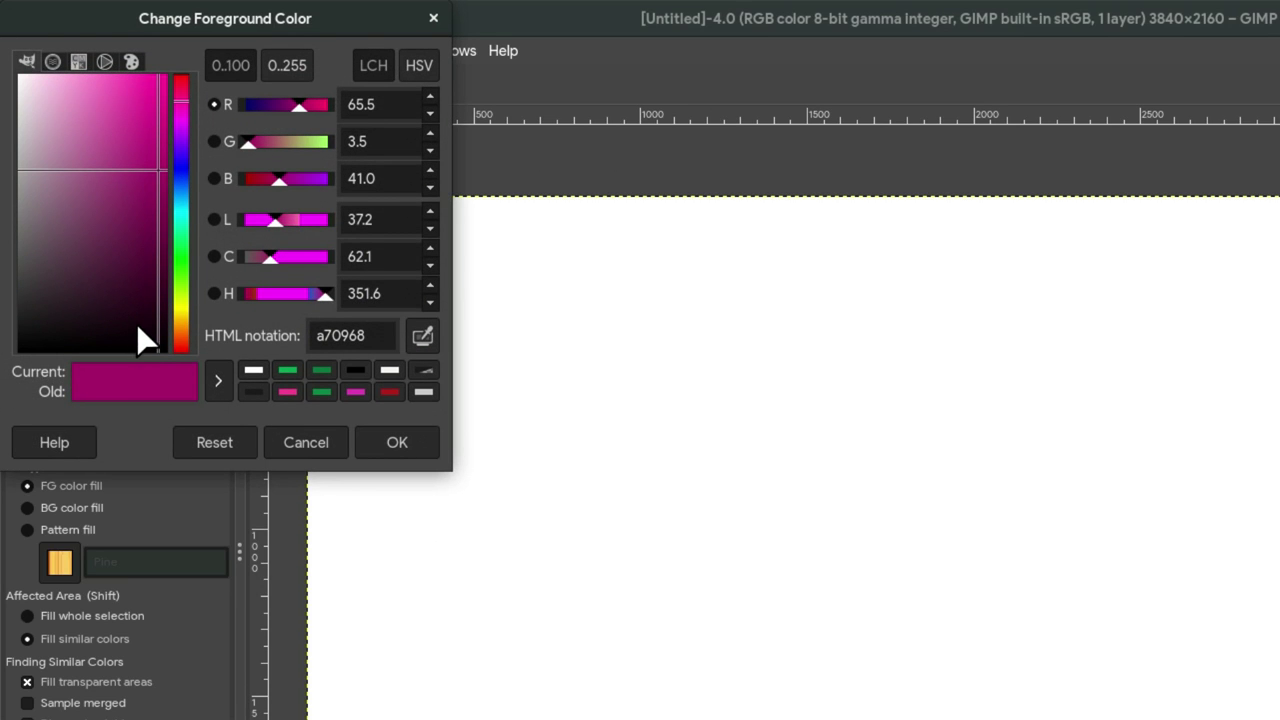
pyautogui.click(287, 370)
pyautogui.moveTo(151, 171)
pyautogui.mouseDown()
pyautogui.moveTo(146, 141)
pyautogui.moveTo(154, 178)
pyautogui.mouseUp()
pyautogui.click(398, 443)
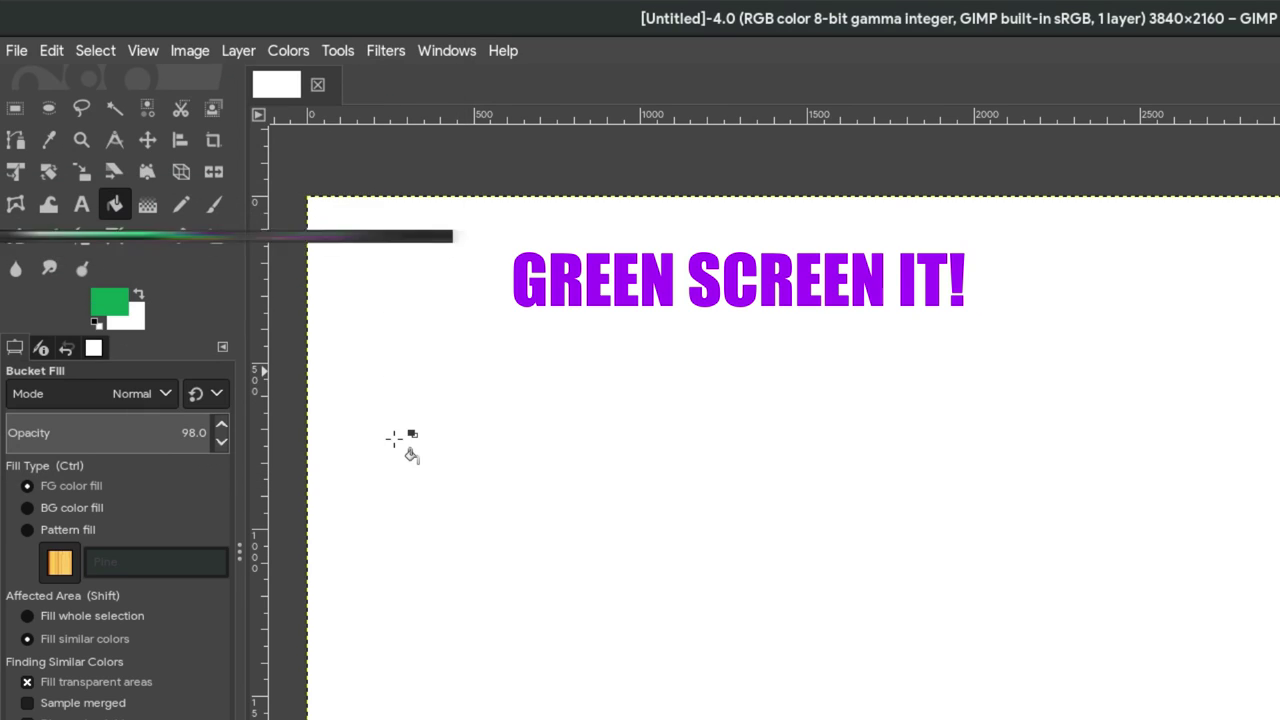
pyautogui.click(455, 434)
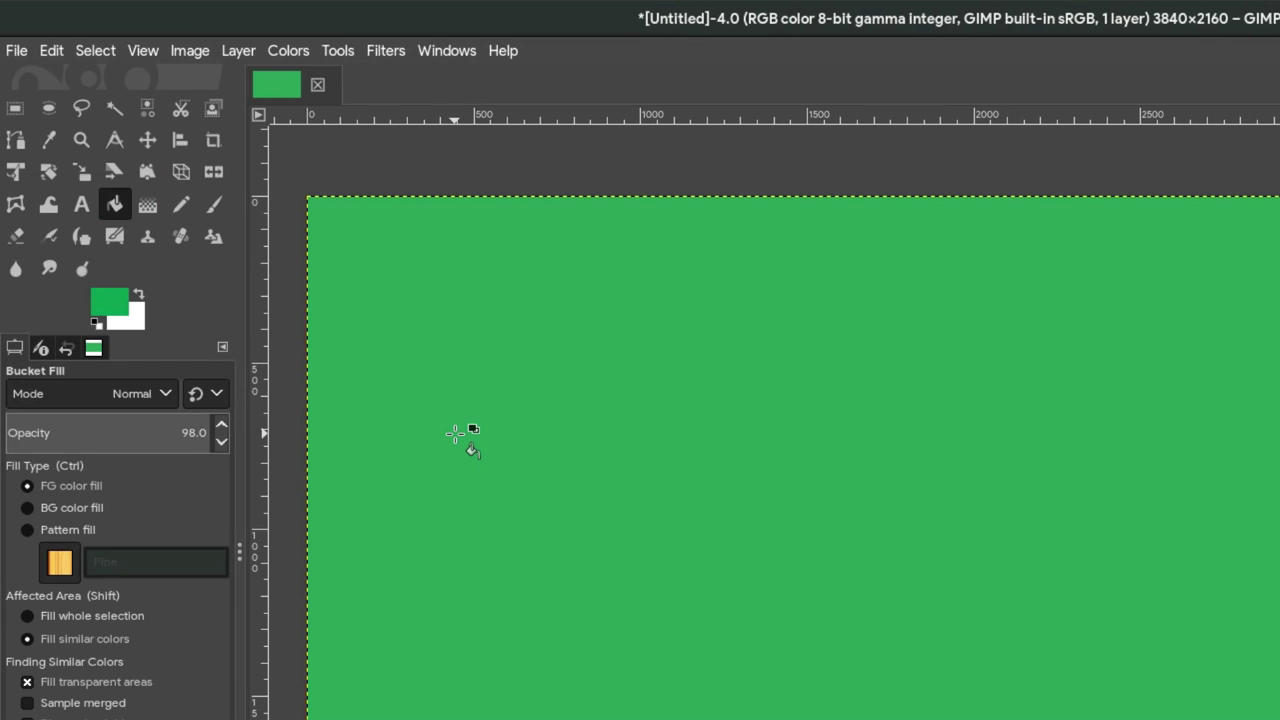
# Select the Paintbrush, hide the docks, go fullscreen and zoom into the canvas
pyautogui.press('p')
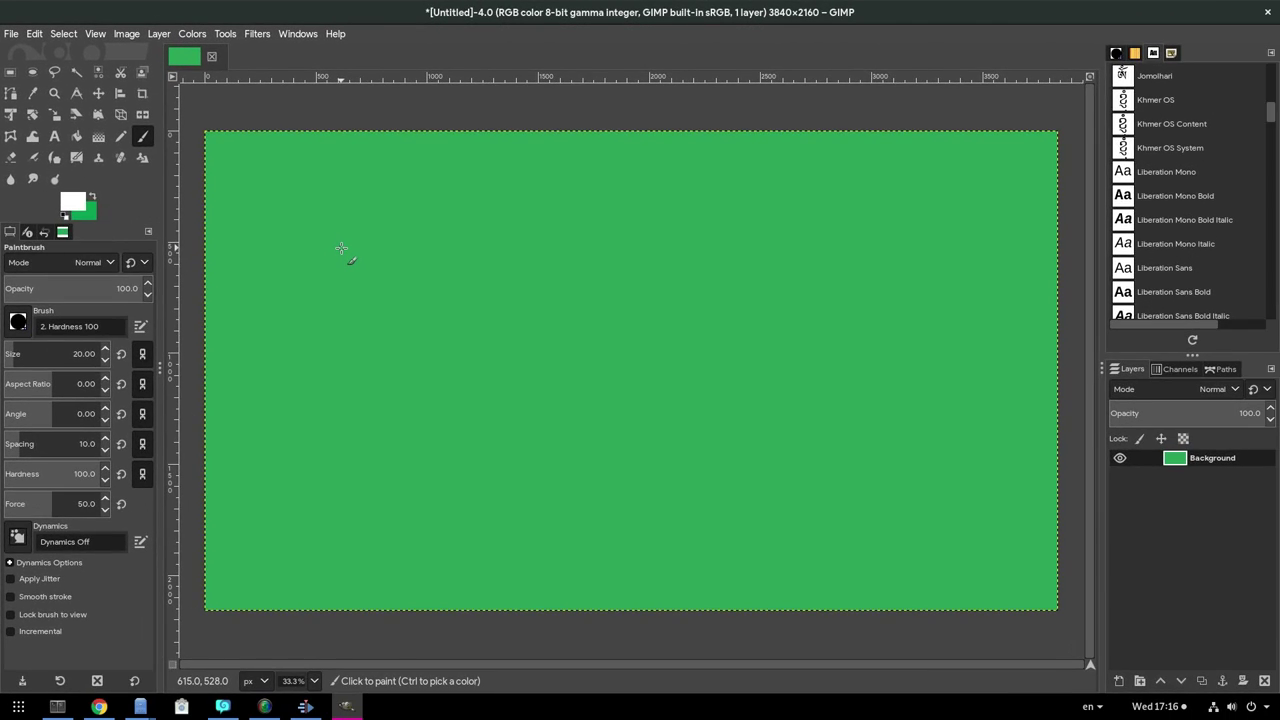
pyautogui.press('Tab')
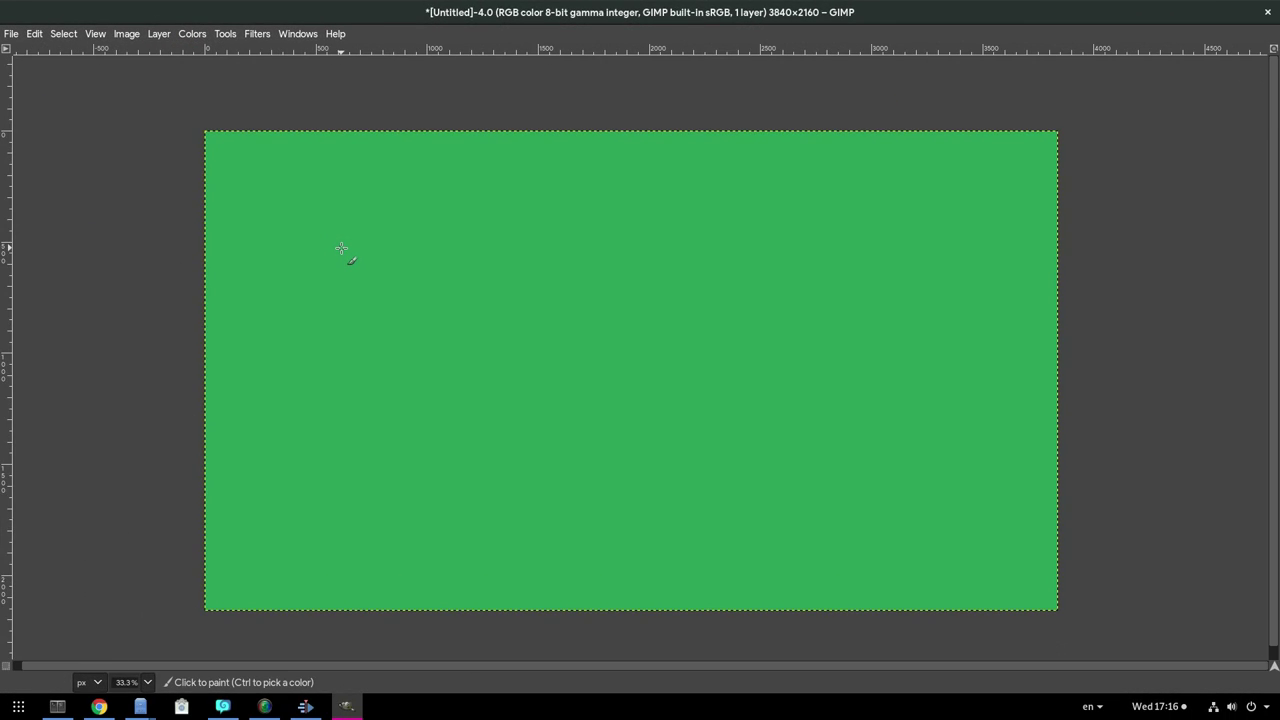
pyautogui.press('F11')
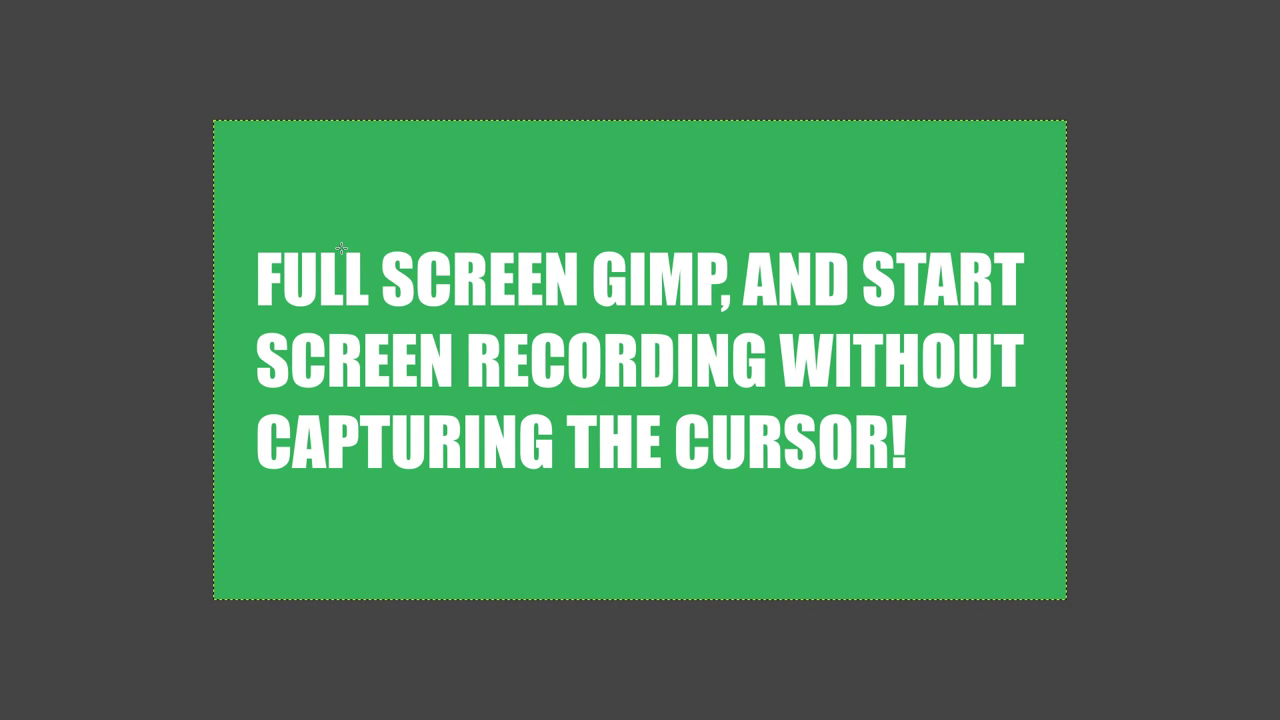
pyautogui.scroll(1, 341, 248)
pyautogui.scroll(1, 341, 248)
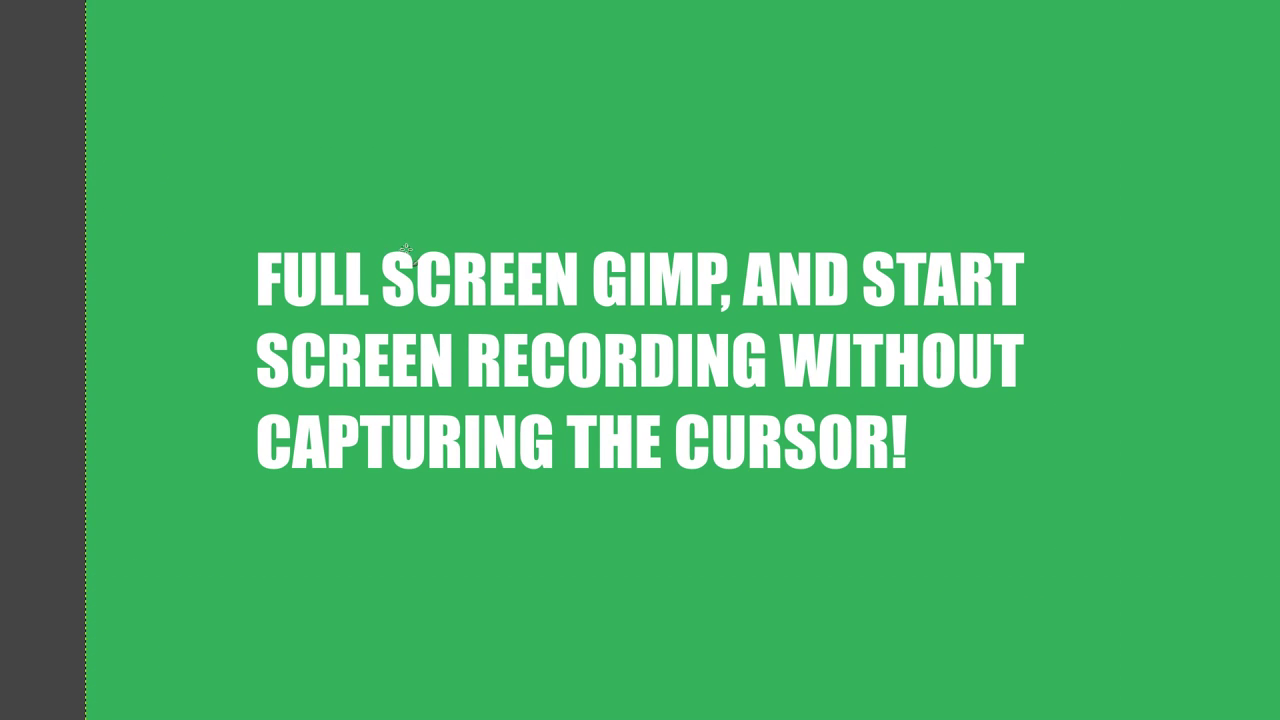
pyautogui.moveTo(405, 248); pyautogui.dragTo(316, 233)
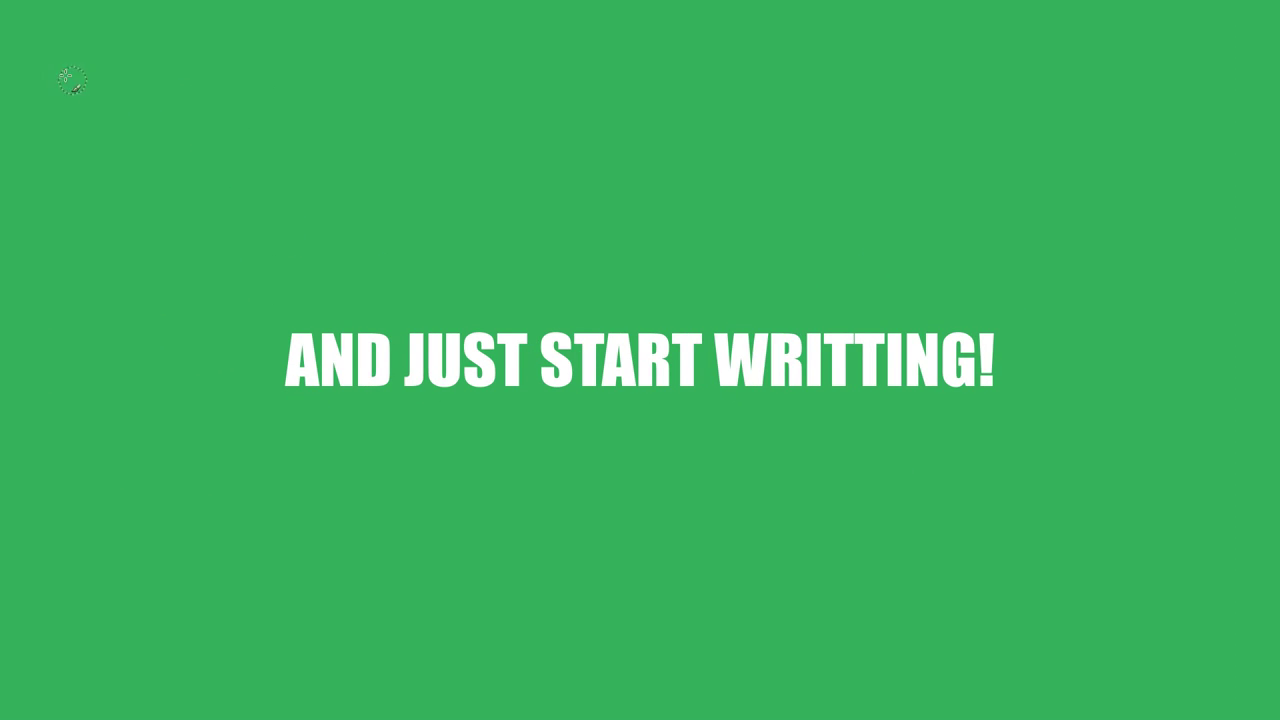
# Hand-write 'whats in common between' in white brush strokes over two lines
pyautogui.moveTo(62, 59)
pyautogui.mouseDown()
pyautogui.moveTo(58, 110)
pyautogui.moveTo(246, 137)
pyautogui.moveTo(497, 109)
pyautogui.moveTo(643, 148)
pyautogui.moveTo(834, 157)
pyautogui.moveTo(971, 194)
pyautogui.moveTo(1177, 137)
pyautogui.moveTo(1228, 228)
pyautogui.mouseUp()
pyautogui.moveTo(145, 255)
pyautogui.mouseDown()
pyautogui.moveTo(300, 331)
pyautogui.moveTo(549, 323)
pyautogui.moveTo(714, 294)
pyautogui.moveTo(770, 365)
pyautogui.mouseUp()
pyautogui.moveTo(85, 455)
pyautogui.mouseDown()
pyautogui.moveTo(113, 403)
pyautogui.moveTo(323, 429)
pyautogui.moveTo(514, 509)
pyautogui.moveTo(677, 443)
pyautogui.moveTo(908, 476)
pyautogui.moveTo(148, 605)
pyautogui.moveTo(886, 603)
pyautogui.moveTo(1057, 614)
pyautogui.moveTo(1082, 657)
pyautogui.mouseUp()
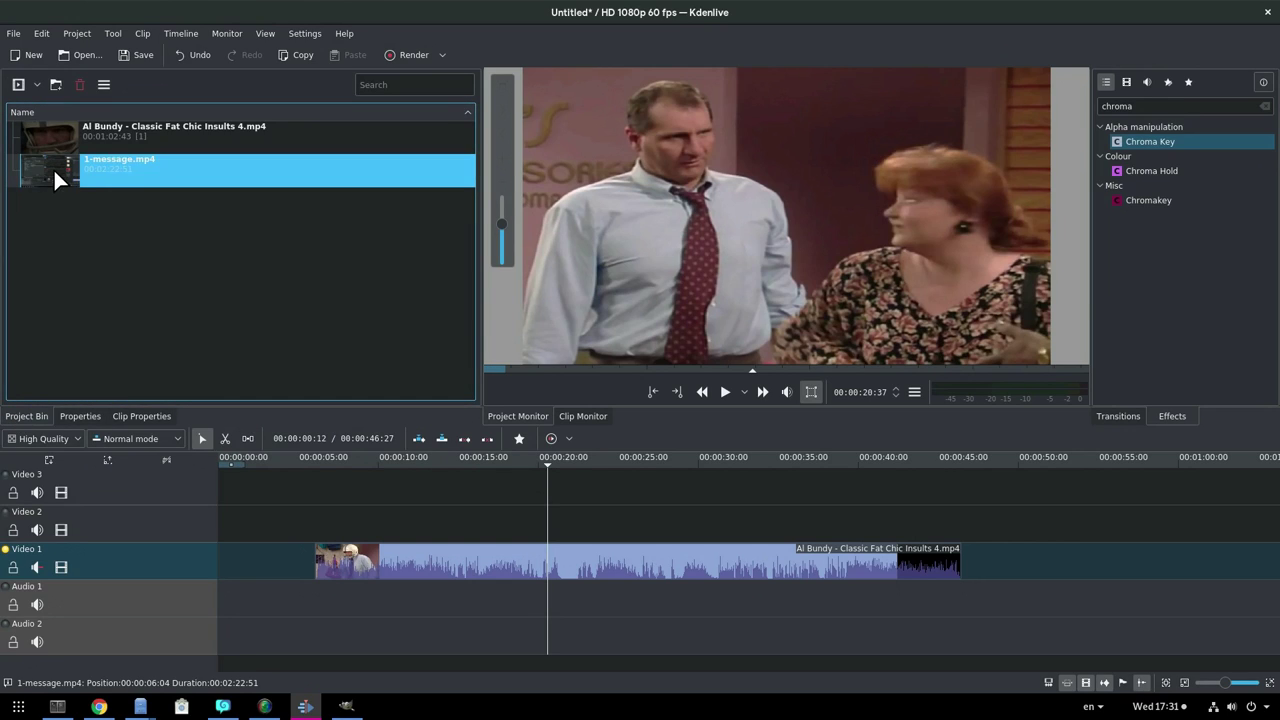
# Place 1-message.mp4 at the start of Video 2 and find where the writing begins
pyautogui.moveTo(53, 167); pyautogui.dragTo(226, 516)
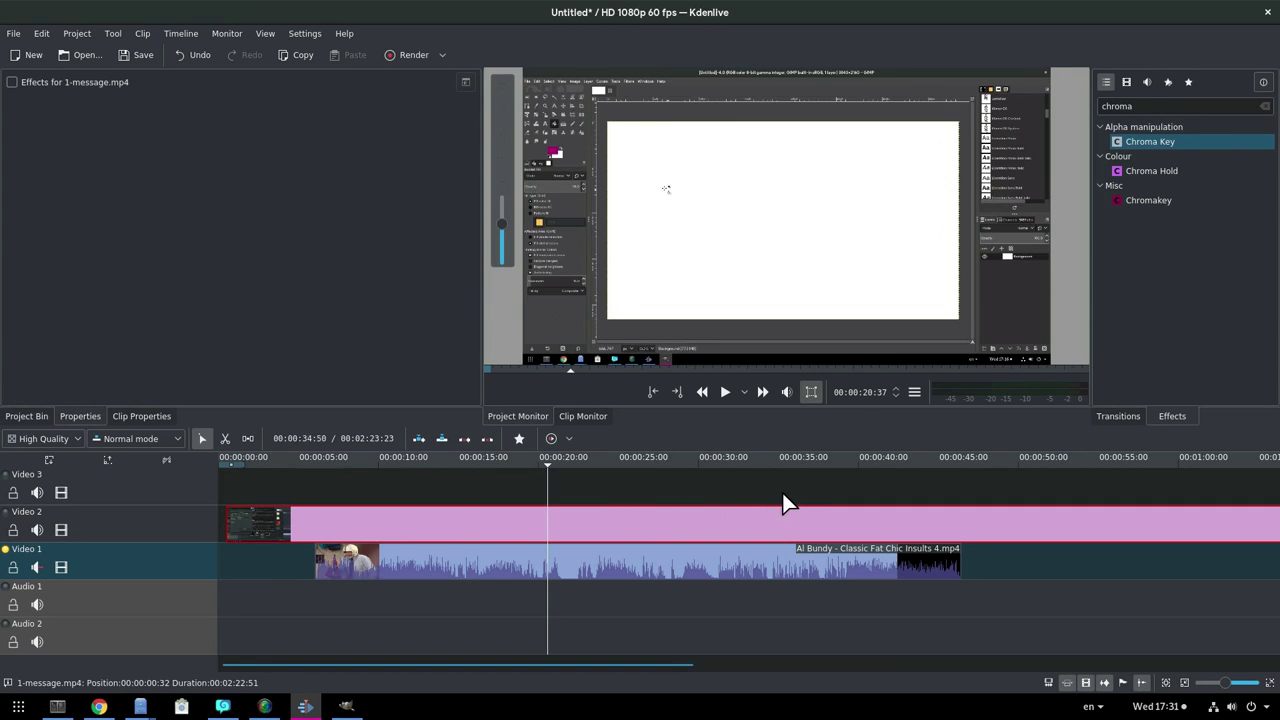
pyautogui.hscroll(2, 789, 492)
pyautogui.click(947, 459)
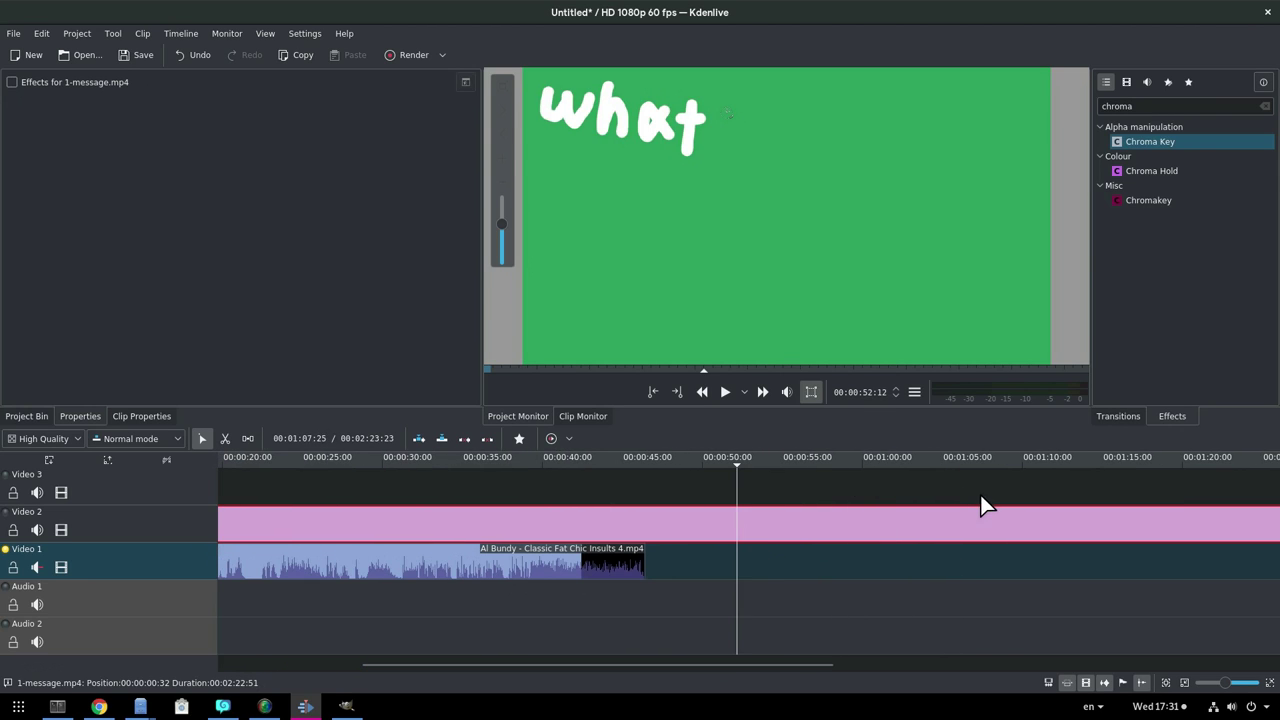
pyautogui.click(641, 458)
pyautogui.click(611, 456)
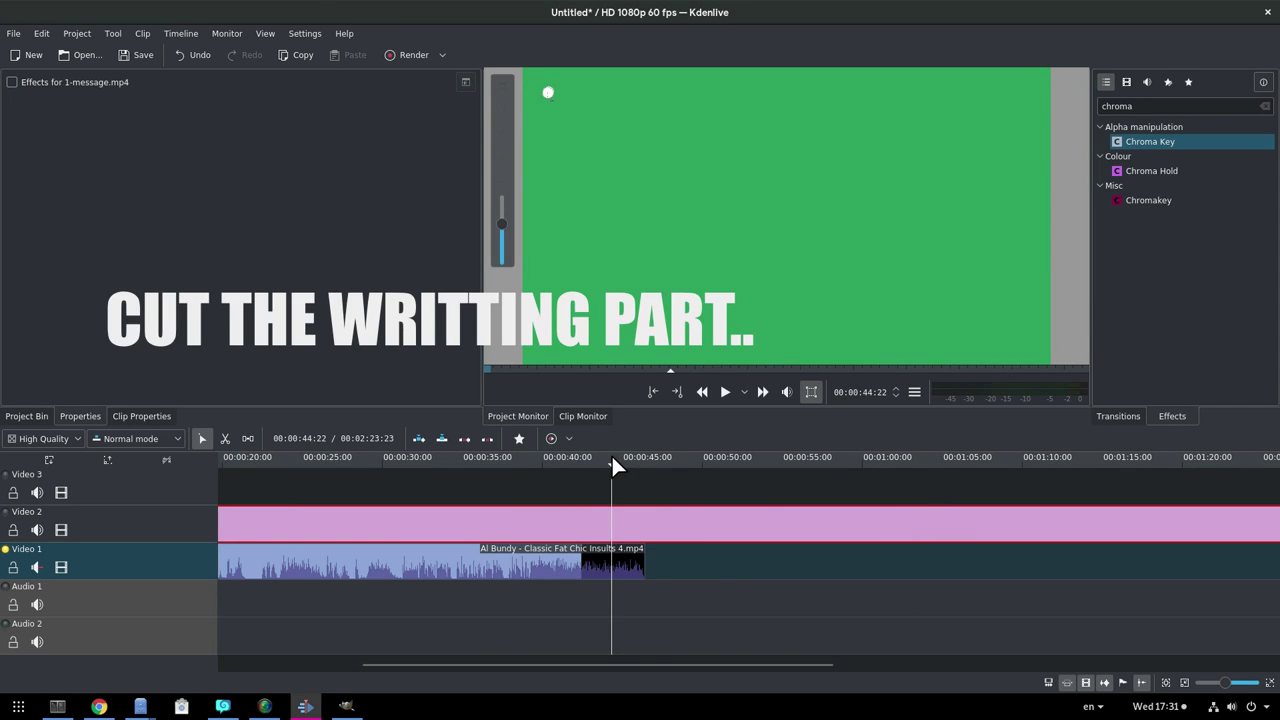
pyautogui.click(594, 456)
pyautogui.click(586, 459)
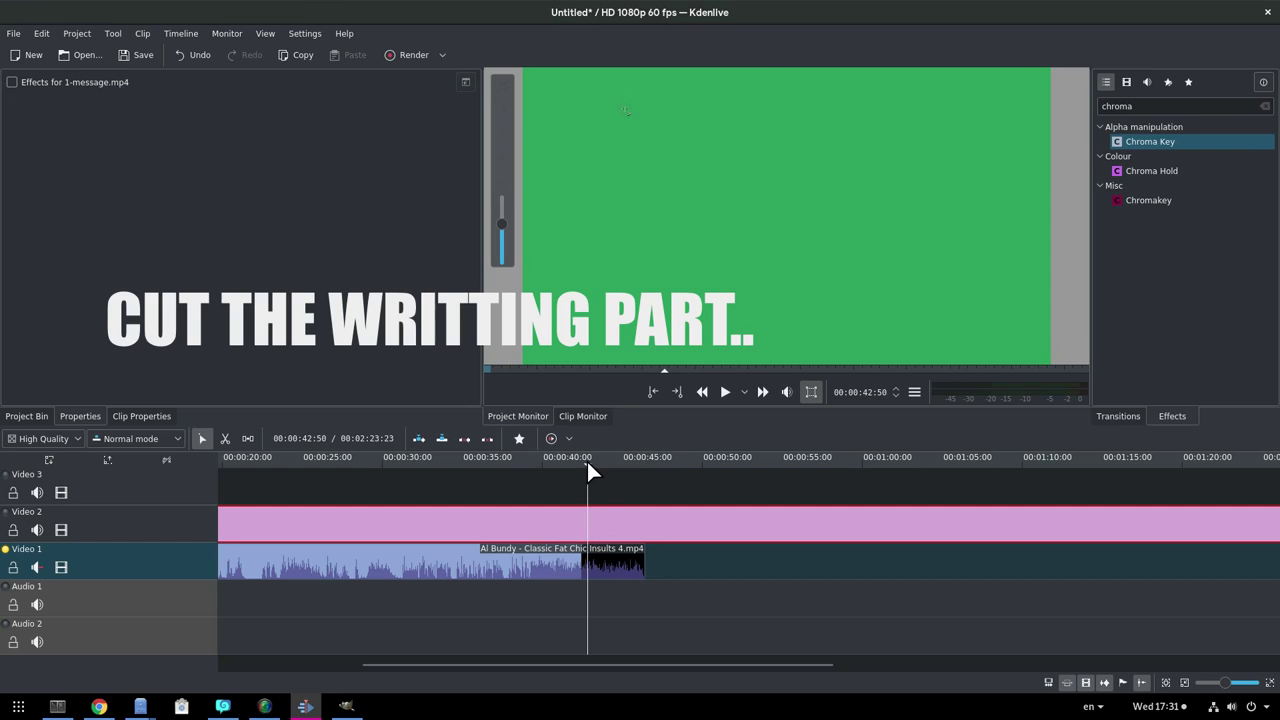
# Razor the message clip at the playhead and delete the unneeded first part
pyautogui.press('x')
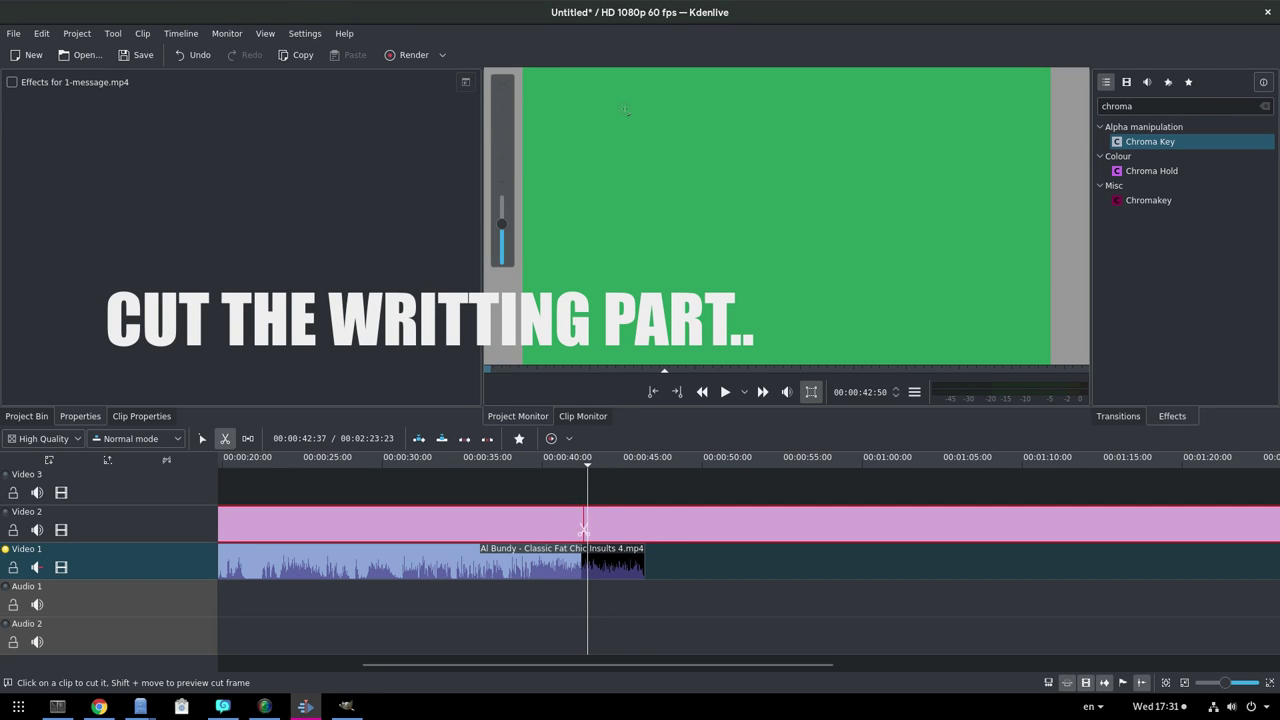
pyautogui.click(586, 529)
pyautogui.press('s')
pyautogui.click(543, 520)
pyautogui.press('Delete')
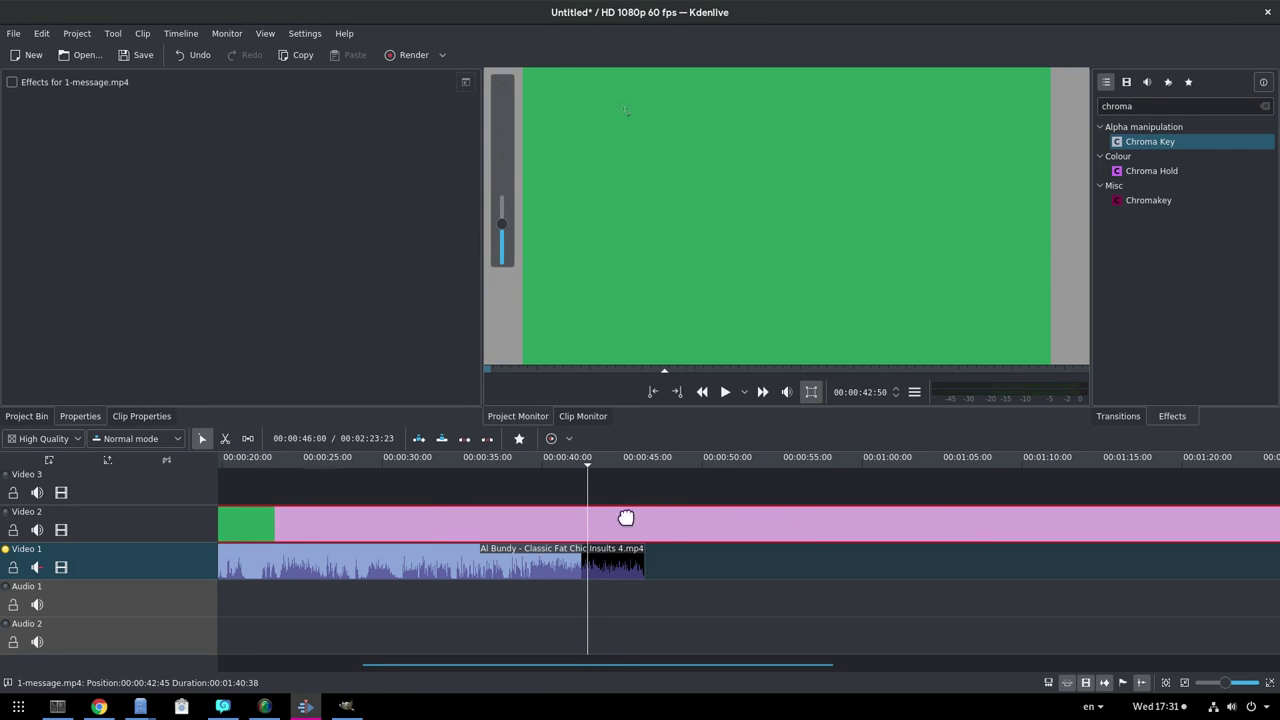
# Split the message clip where the handwritten question finishes
pyautogui.scroll(-5, 947, 530)
pyautogui.moveTo(803, 458); pyautogui.dragTo(1106, 461)
pyautogui.press('x')
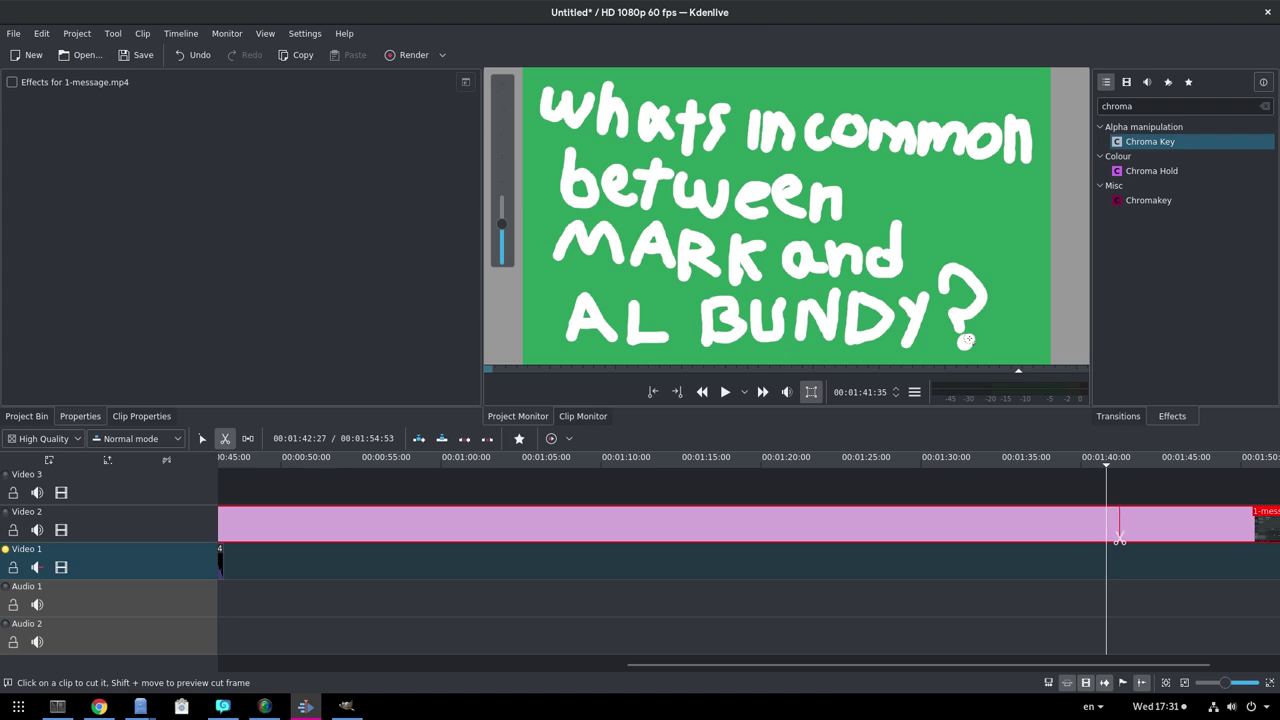
pyautogui.click(1107, 537)
# Apply the Speed effect to the message clip and move it to start about 5 seconds in
pyautogui.press('s')
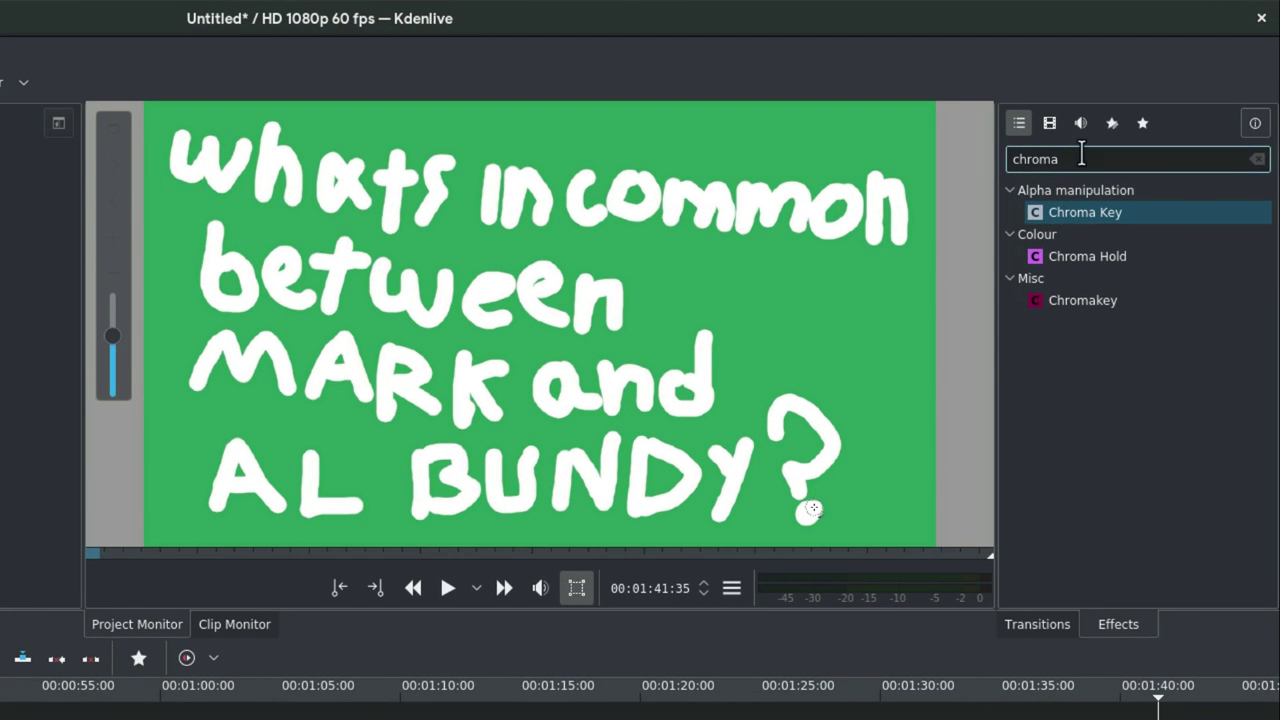
pyautogui.doubleClick(1117, 106)
pyautogui.write('spee')
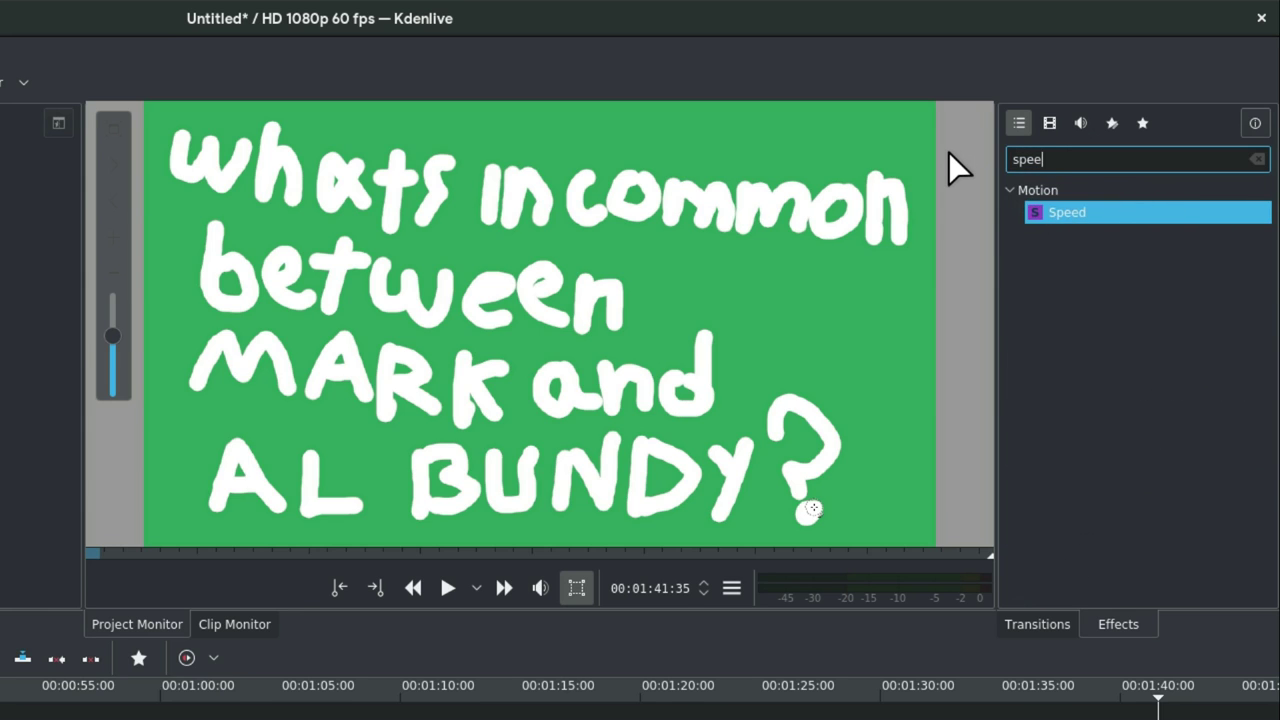
pyautogui.moveTo(1066, 212); pyautogui.dragTo(614, 537)
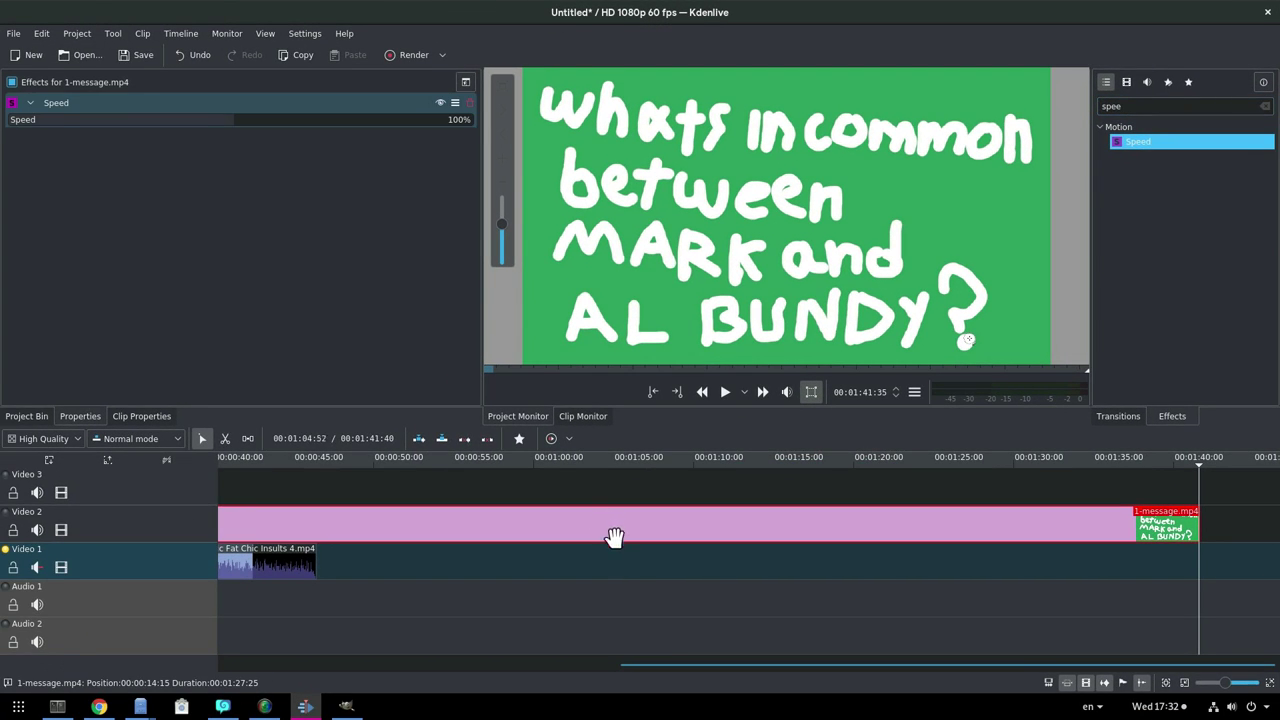
pyautogui.moveTo(683, 665); pyautogui.dragTo(300, 665)
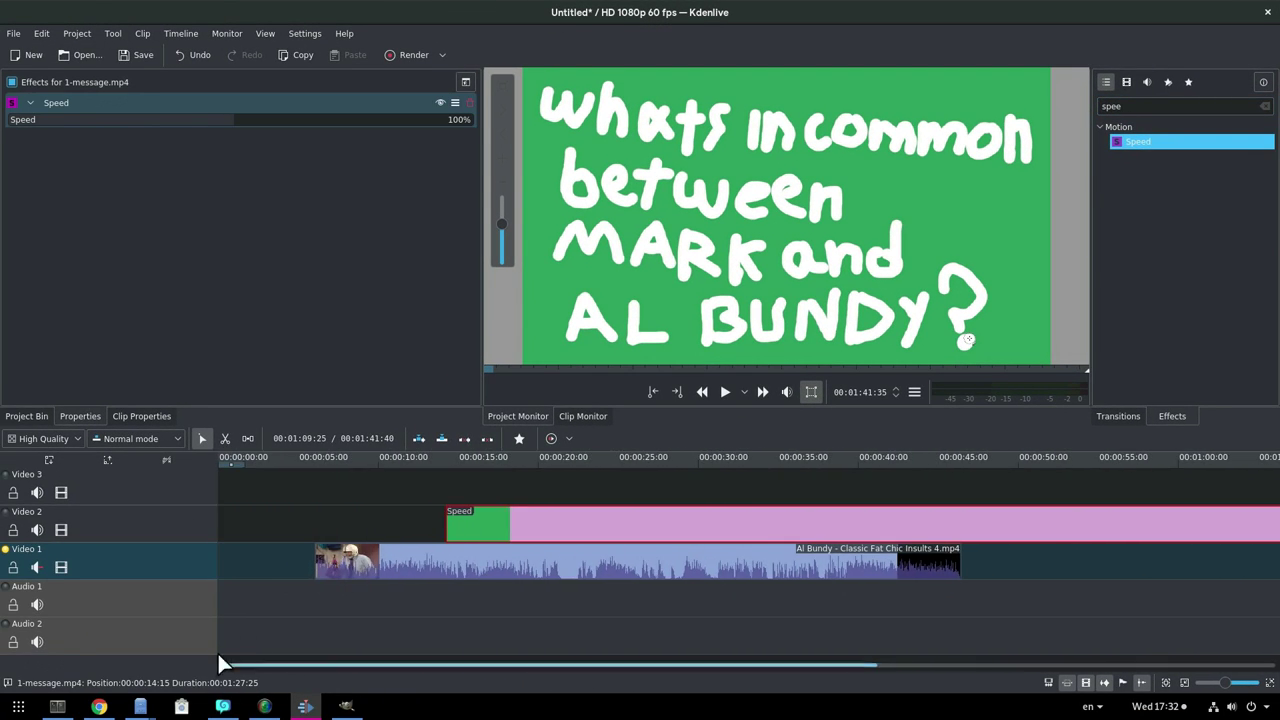
pyautogui.moveTo(507, 528); pyautogui.dragTo(373, 535)
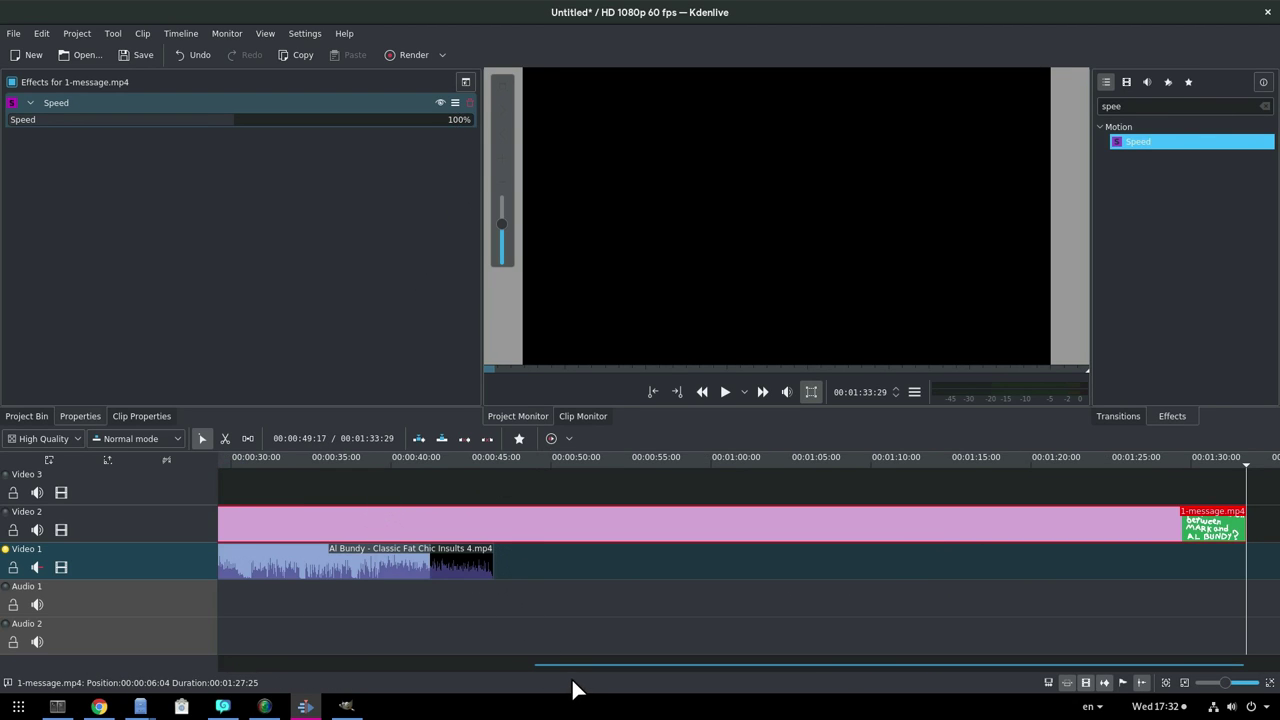
# Set the Speed to 800% and play back from about 5 seconds
pyautogui.moveTo(563, 665); pyautogui.dragTo(258, 657)
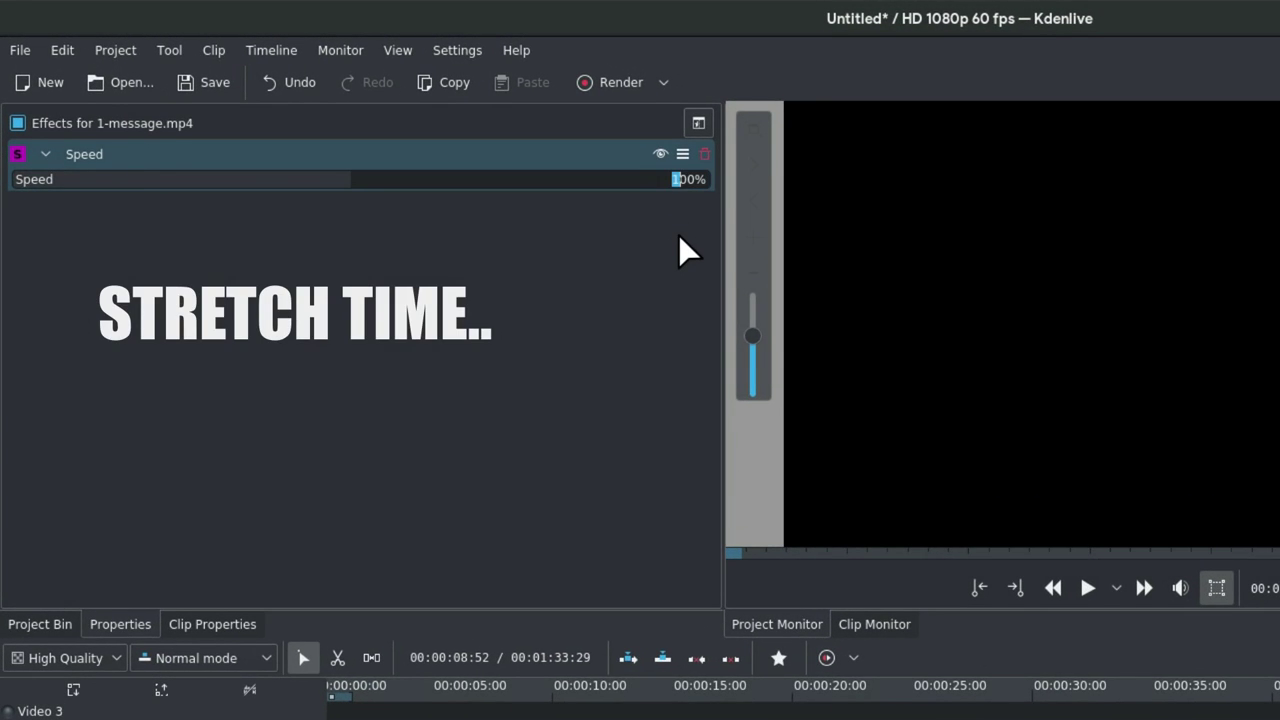
pyautogui.write('8')
pyautogui.press('Return')
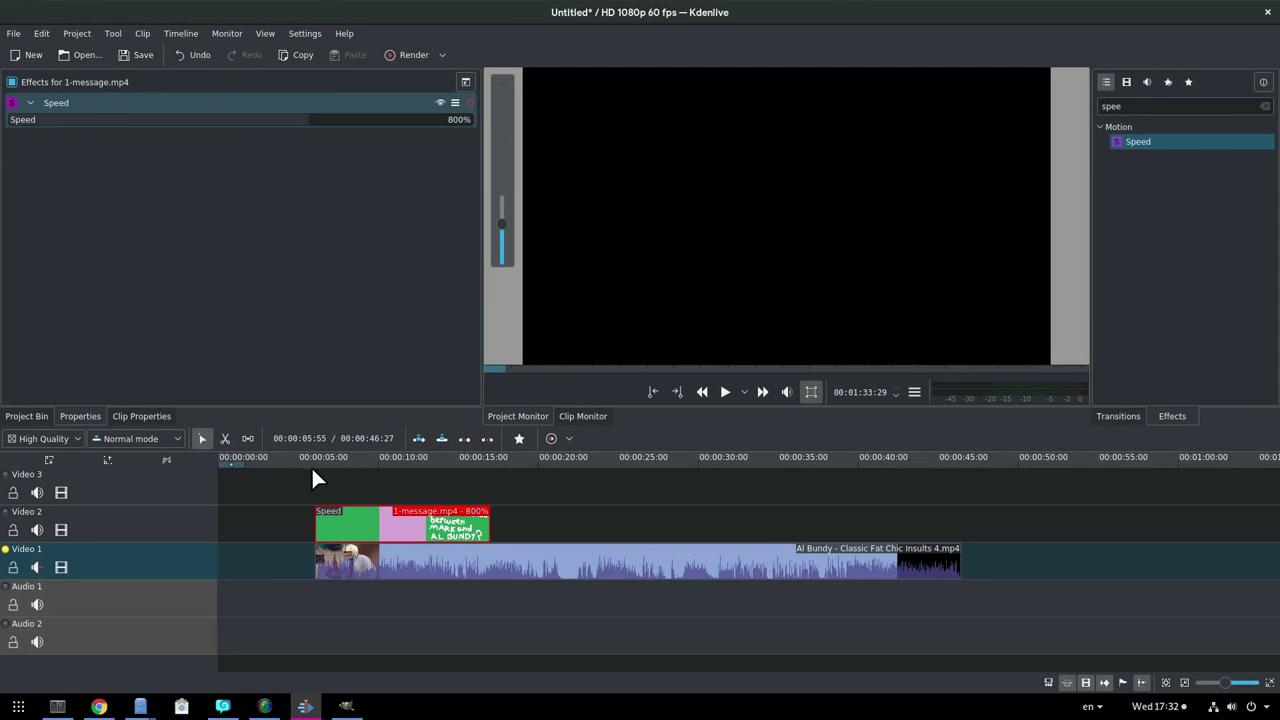
pyautogui.click(309, 459)
pyautogui.press('space')
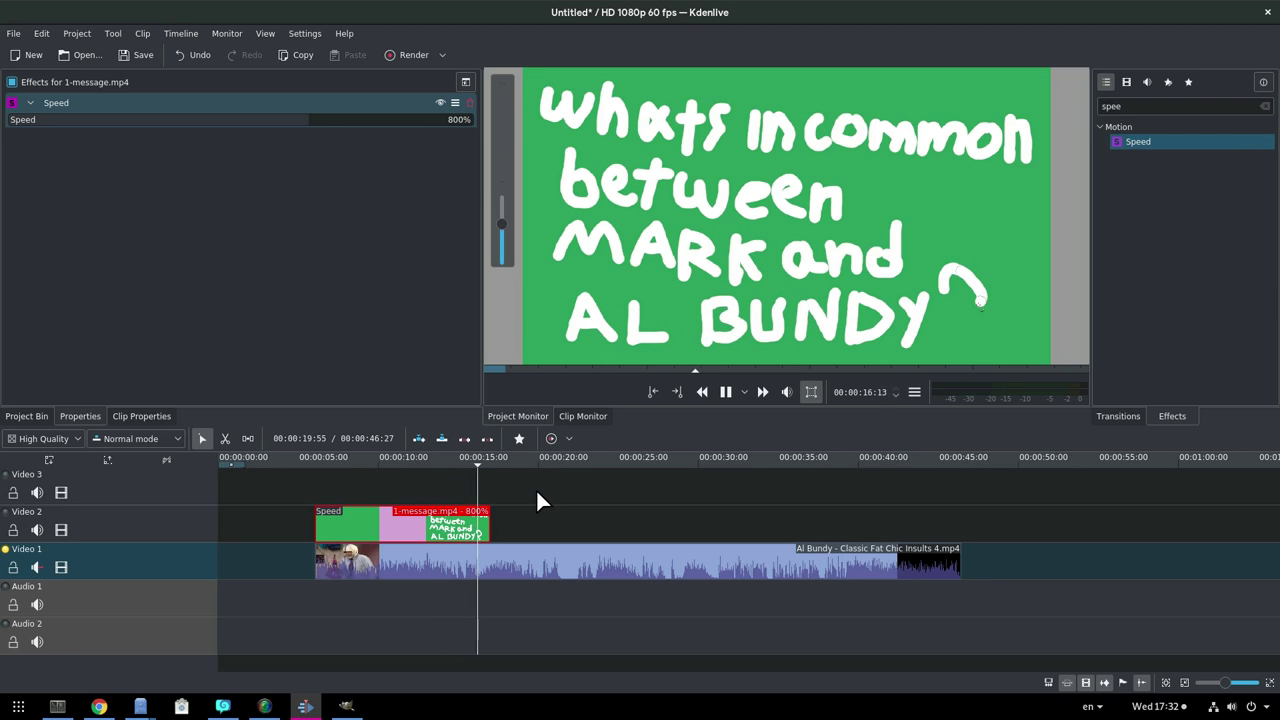
# Apply Chroma Key to 1-message.mp4, picking the green background #2da25a from the monitor as key colour
pyautogui.press('space')
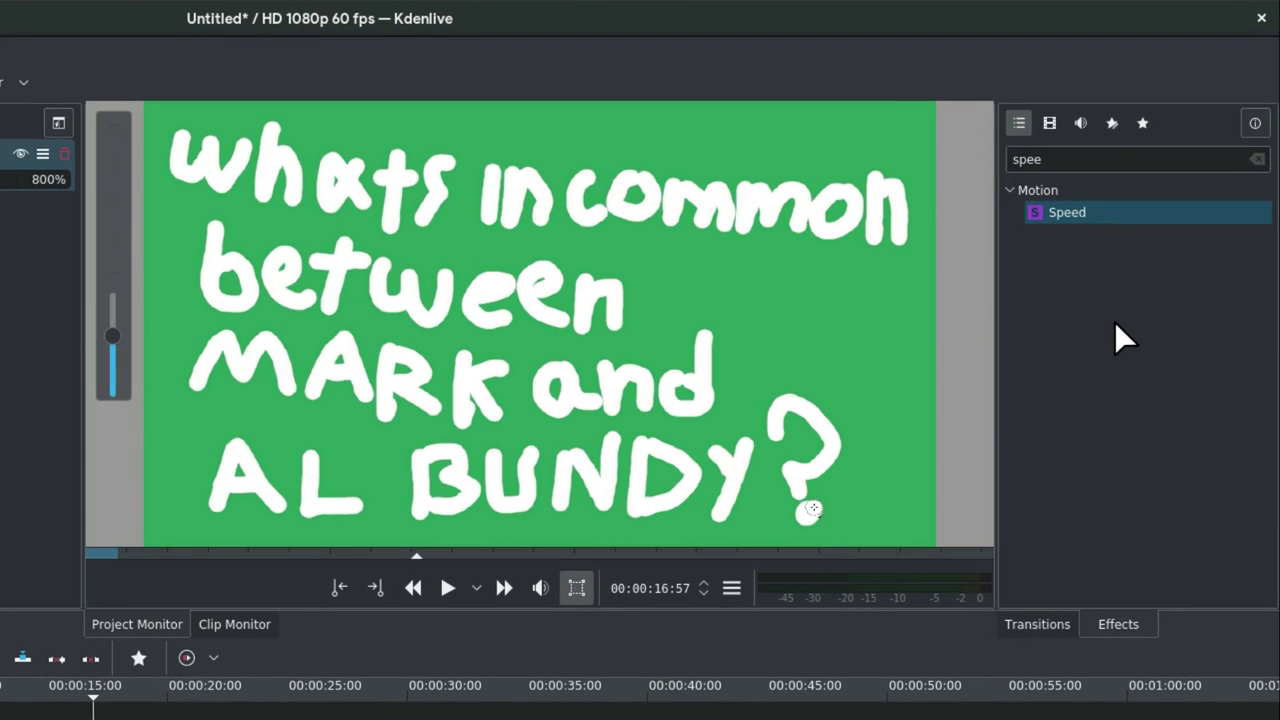
pyautogui.write('chro')
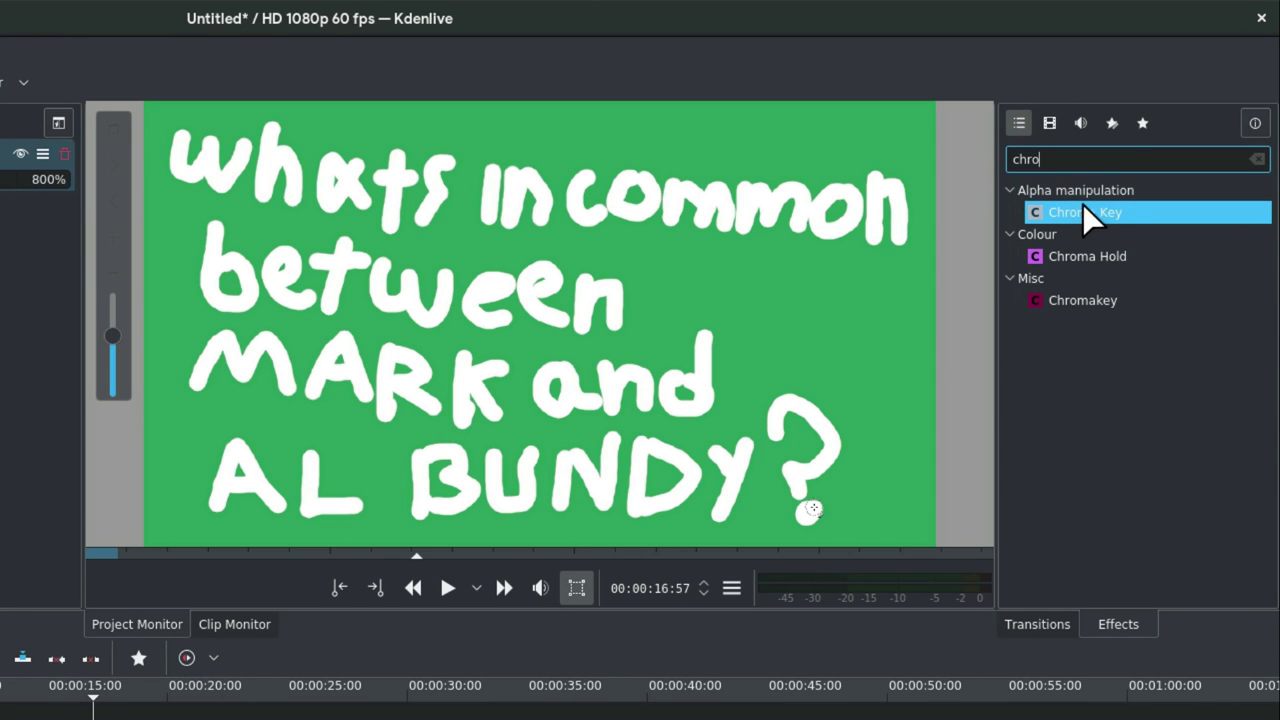
pyautogui.moveTo(1085, 212); pyautogui.dragTo(410, 527)
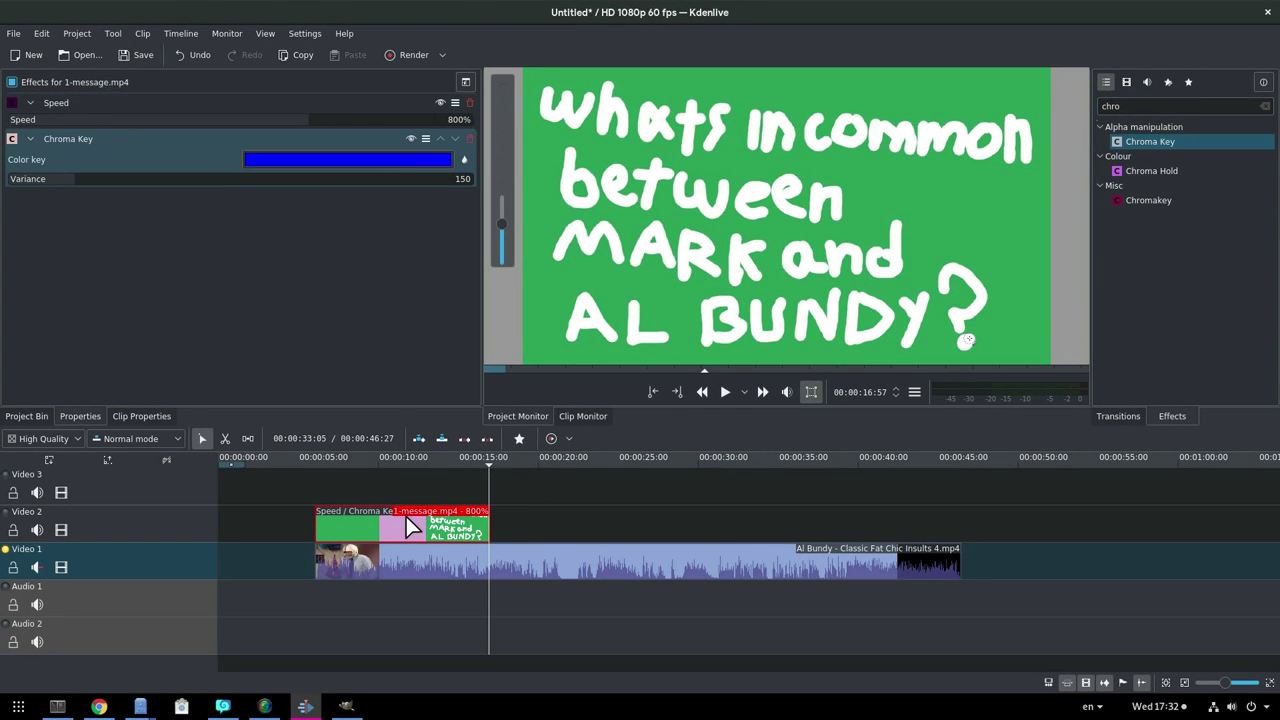
pyautogui.click(353, 161)
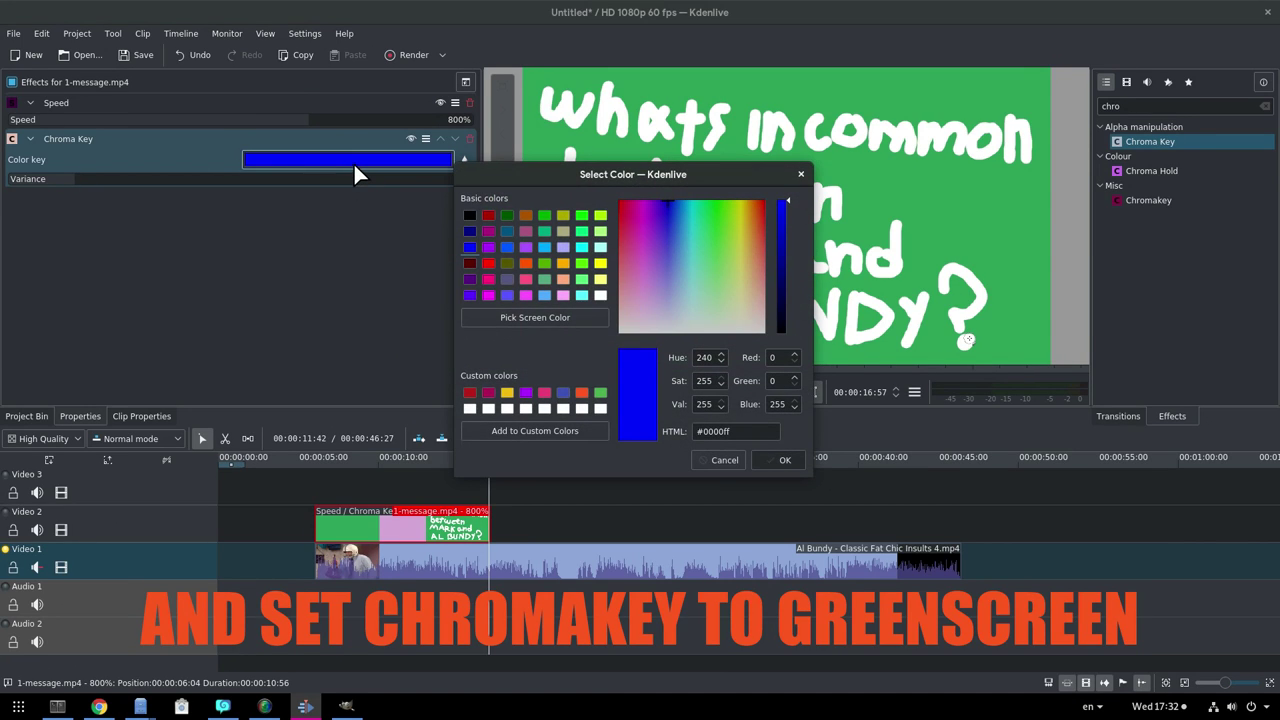
pyautogui.click(506, 314)
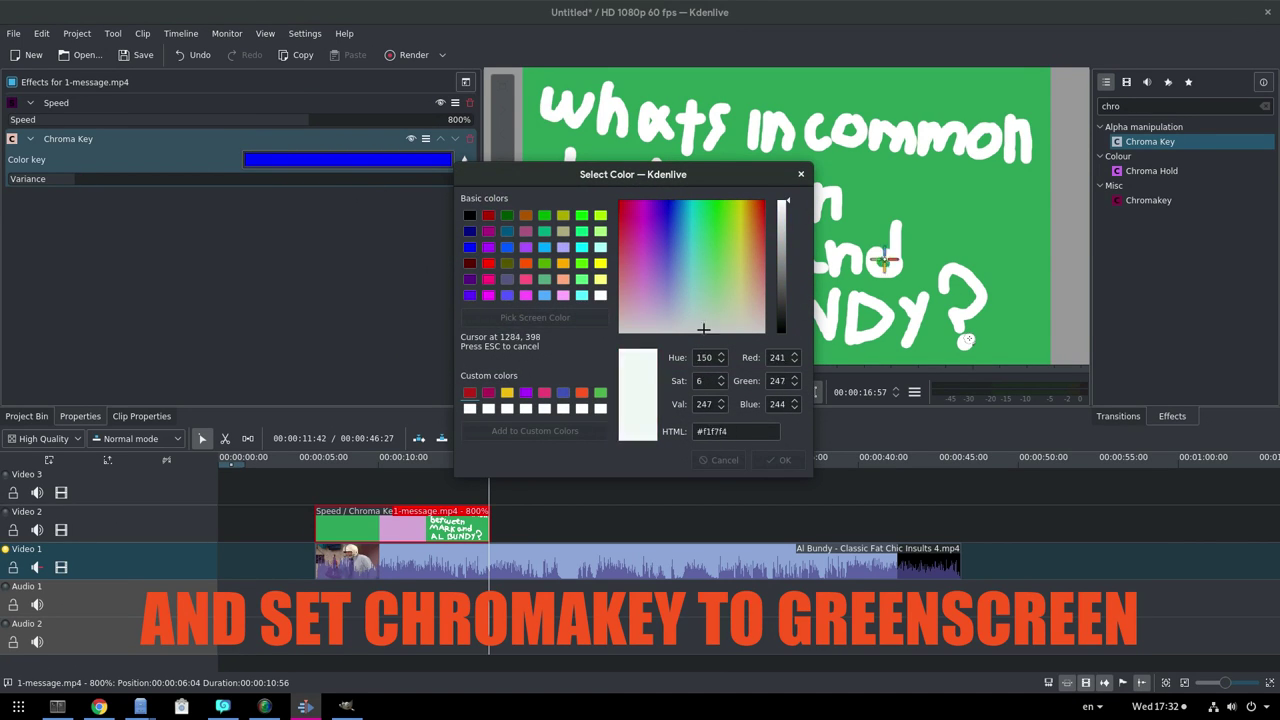
pyautogui.click(1016, 207)
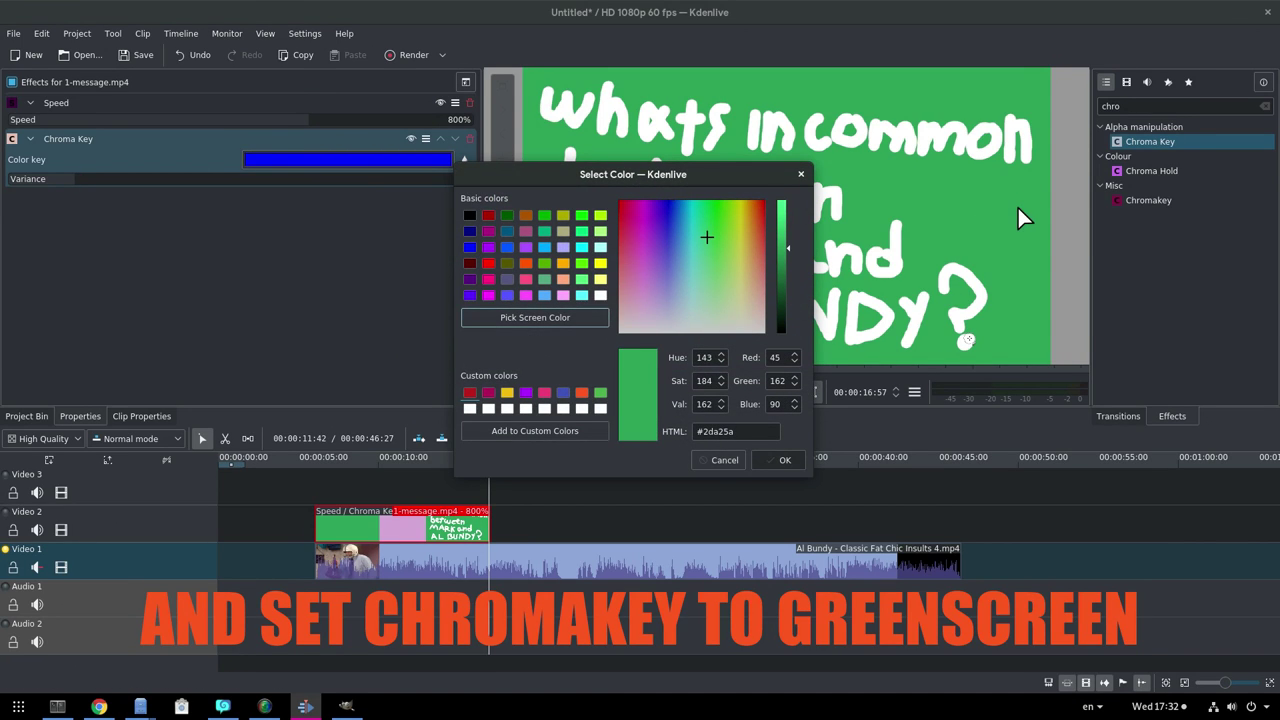
pyautogui.click(778, 460)
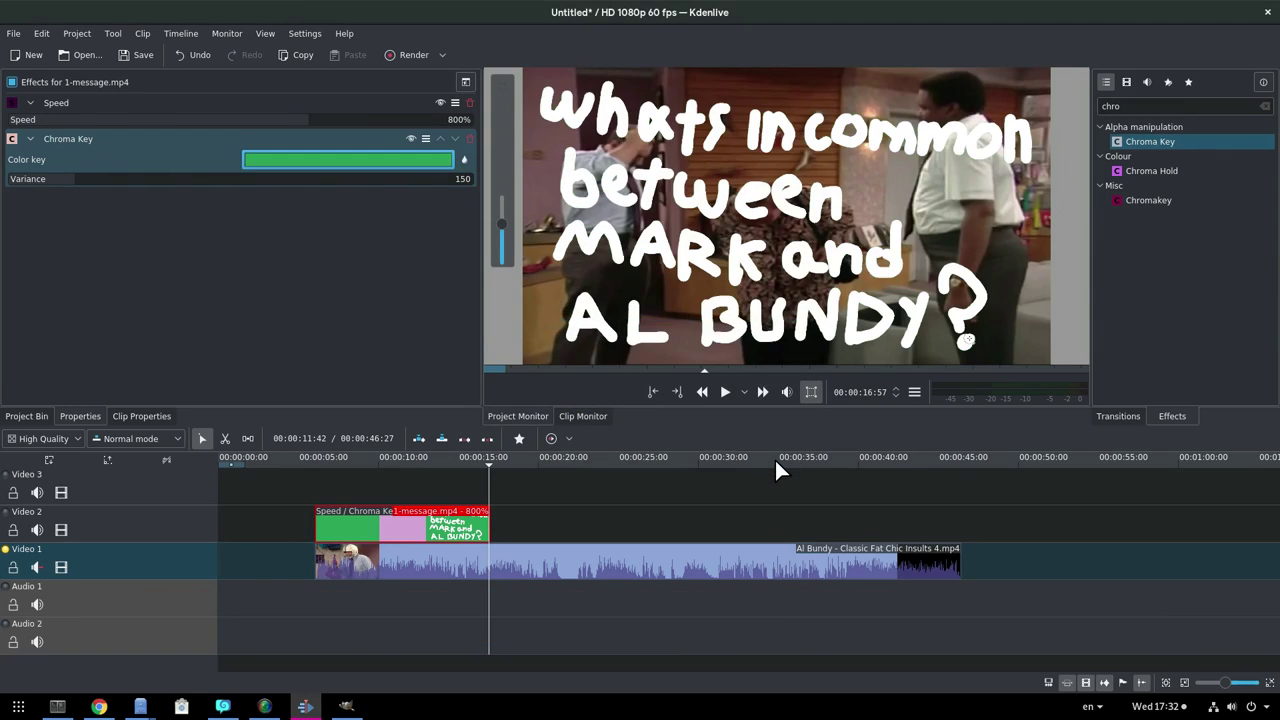
pyautogui.click(310, 465)
# Play the keyed handwriting clip over the Al Bundy footage from 00:00:05
pyautogui.press('space')
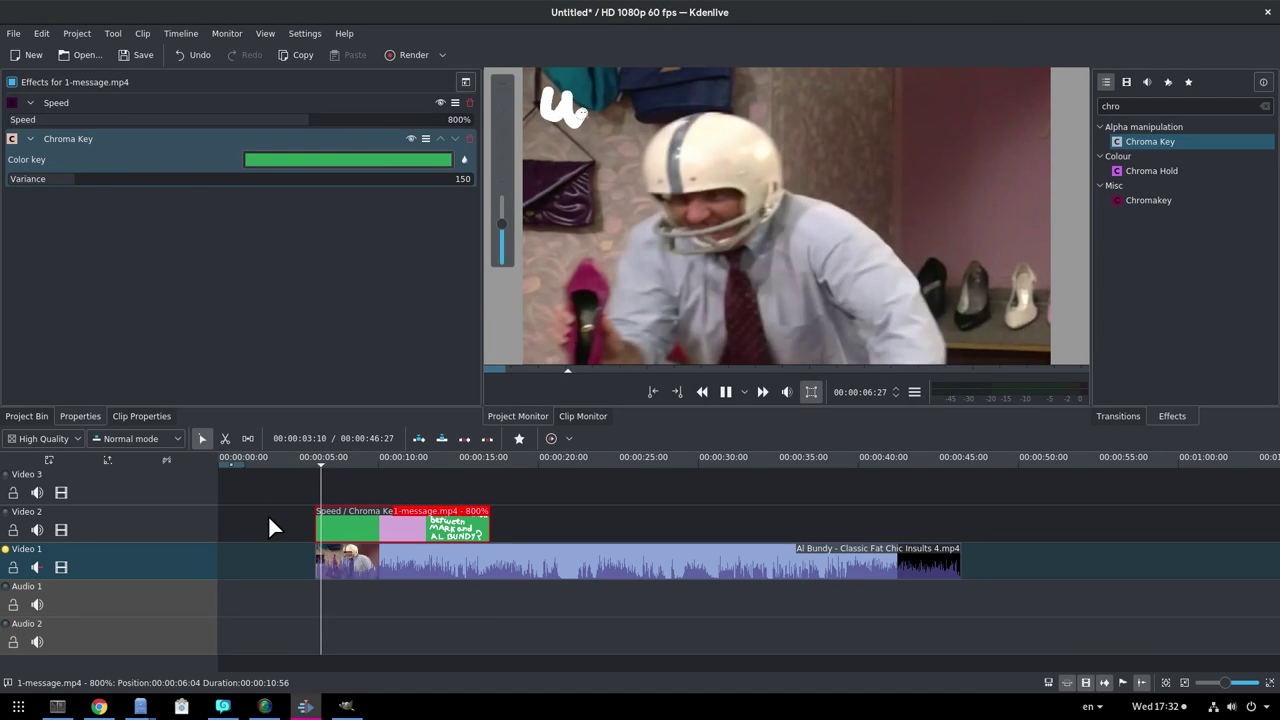